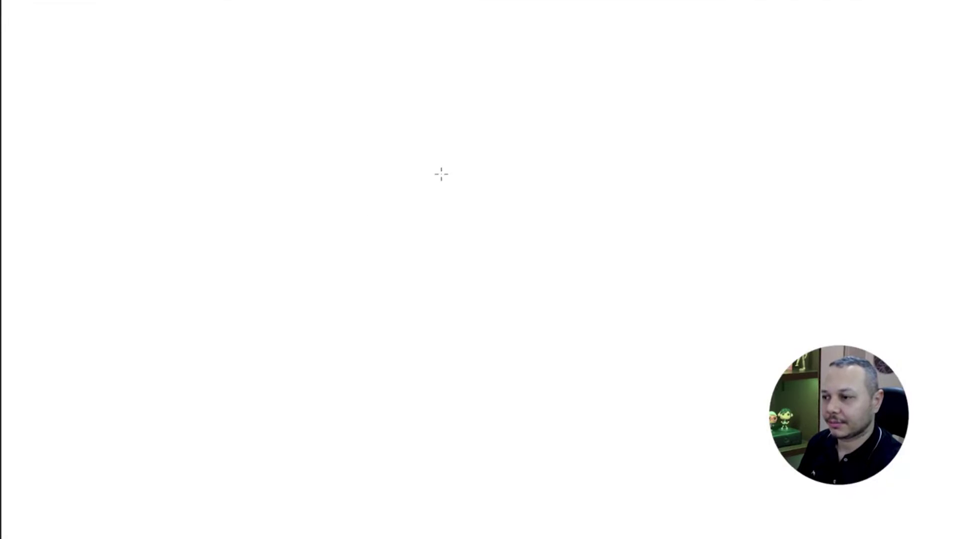
- Draw a 370 px circular selection and move it toward the canvas centre
{"action": "mouse_move", "coordinate": [359, 210]}
{"action": "left_mouse_down"}
{"action": "mouse_move", "coordinate": [486, 243]}
{"action": "mouse_move", "coordinate": [576, 343]}
{"action": "mouse_move", "coordinate": [535, 314]}
{"action": "mouse_move", "coordinate": [418, 297]}
{"action": "left_mouse_up"}
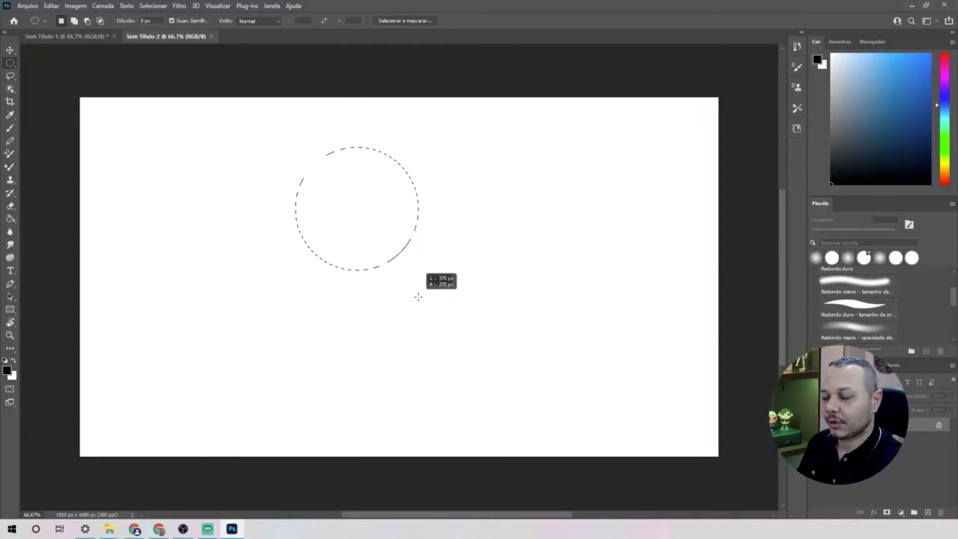
{"action": "left_click_drag", "start_coordinate": [418, 297], "coordinate": [418, 297]}
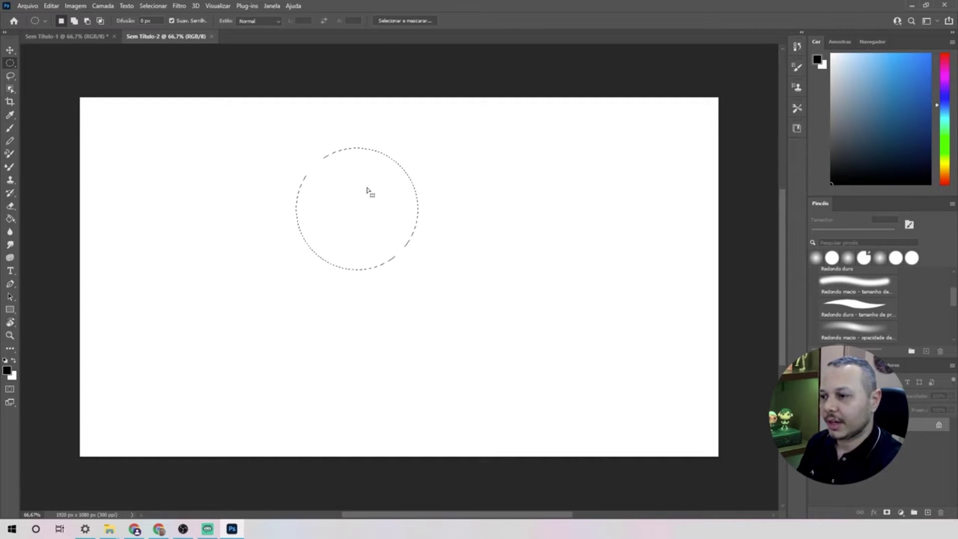
{"action": "mouse_move", "coordinate": [367, 189]}
{"action": "left_mouse_down"}
{"action": "mouse_move", "coordinate": [405, 214]}
{"action": "mouse_move", "coordinate": [401, 244]}
{"action": "left_mouse_up"}
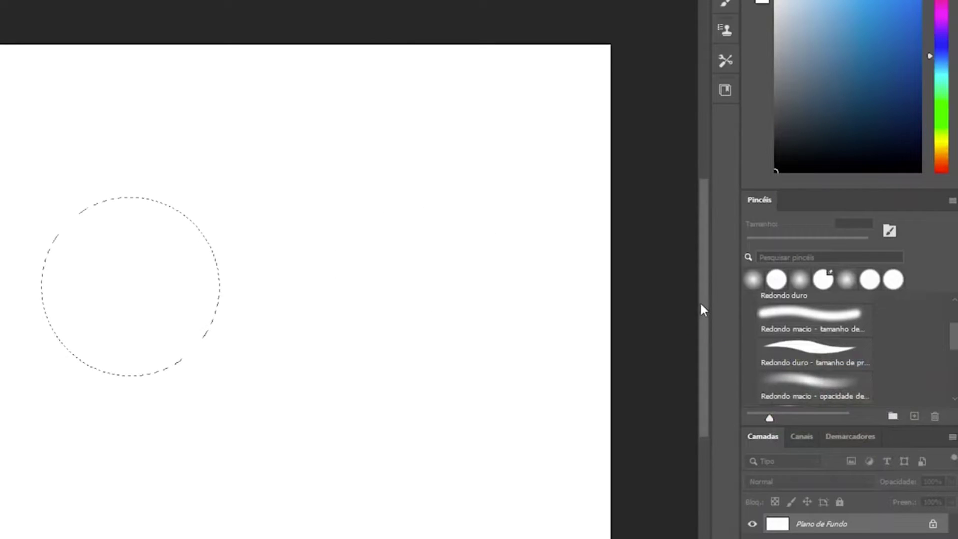
- Fill the circular selection with solid blue using a 175 px soft round brush
{"action": "left_click", "coordinate": [806, 384]}
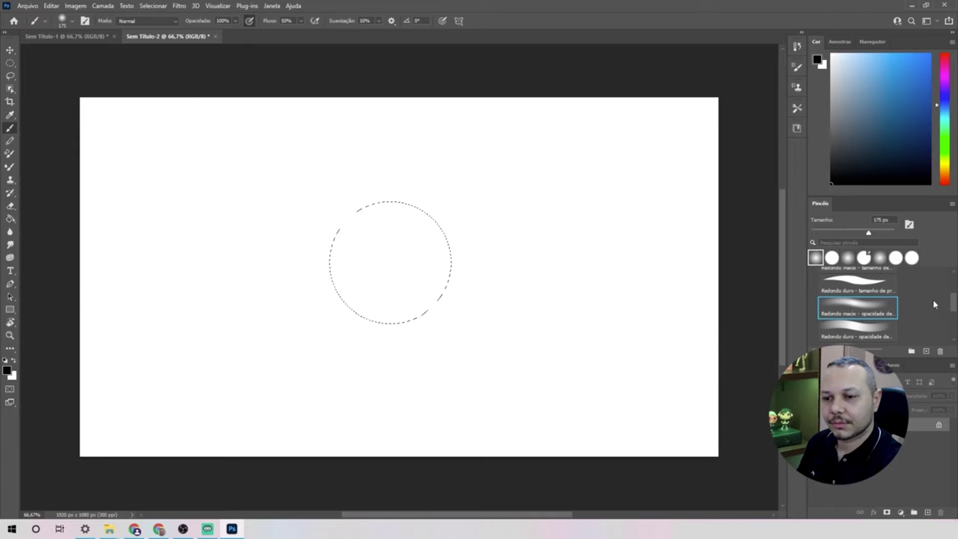
{"action": "left_click_drag", "start_coordinate": [954, 306], "coordinate": [956, 283]}
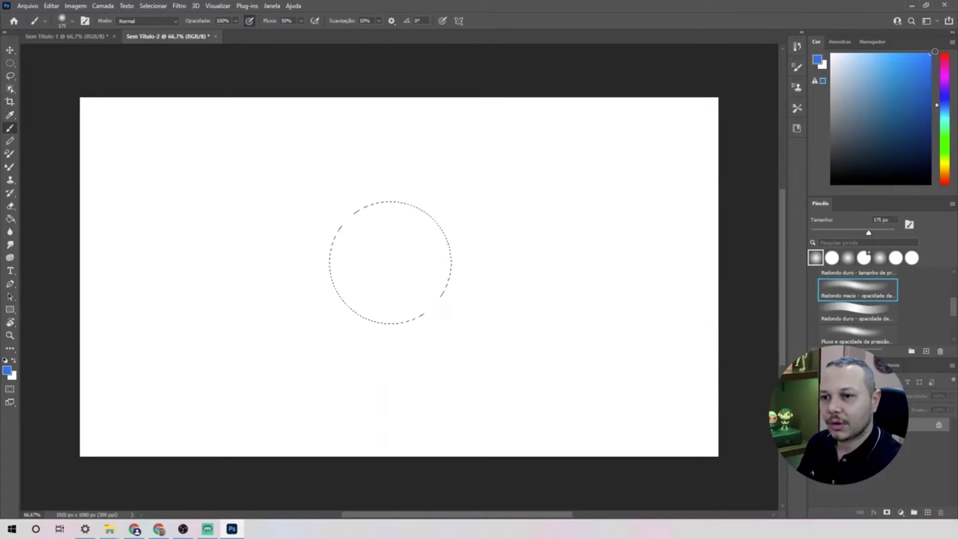
{"action": "mouse_move", "coordinate": [395, 207]}
{"action": "left_mouse_down"}
{"action": "mouse_move", "coordinate": [331, 250]}
{"action": "mouse_move", "coordinate": [424, 207]}
{"action": "mouse_move", "coordinate": [433, 243]}
{"action": "mouse_move", "coordinate": [385, 299]}
{"action": "mouse_move", "coordinate": [355, 314]}
{"action": "mouse_move", "coordinate": [370, 259]}
{"action": "left_mouse_up"}
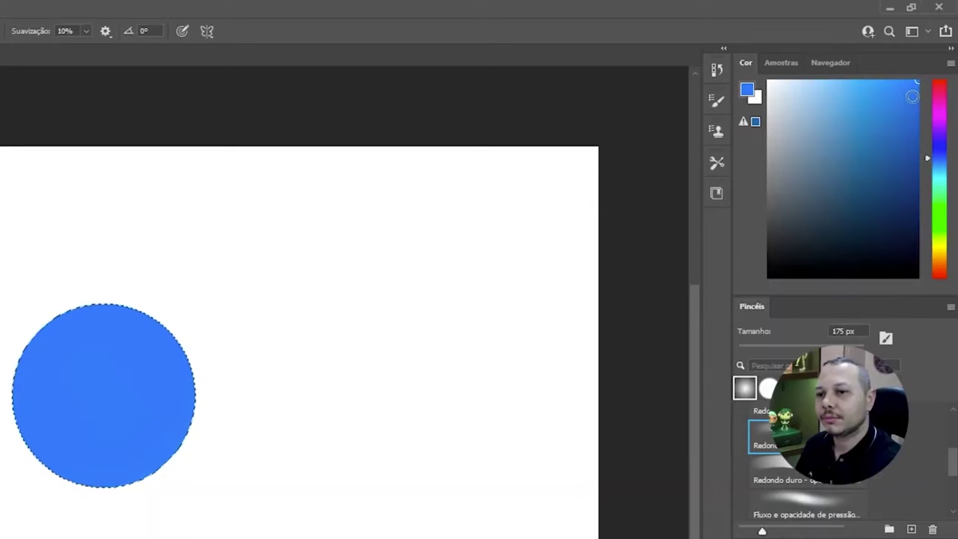
- Set the foreground colour to a darker, more saturated blue in the Color panel
{"action": "left_click_drag", "start_coordinate": [890, 122], "coordinate": [919, 113]}
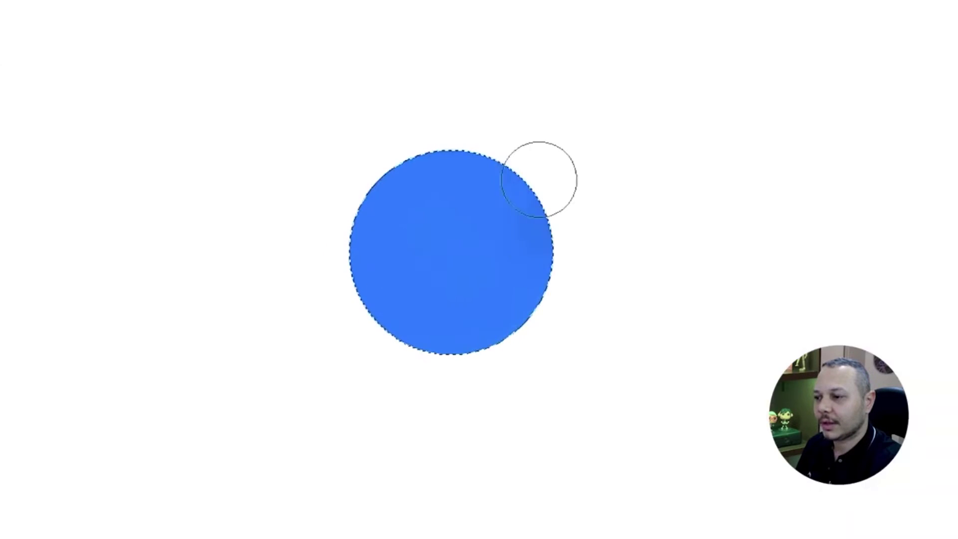
- Shade the circle's right edge dark blue, then brush a sampled lighter blue onto its top-left
{"action": "left_click_drag", "start_coordinate": [443, 217], "coordinate": [444, 250]}
{"action": "mouse_move", "coordinate": [542, 233]}
{"action": "left_mouse_down"}
{"action": "mouse_move", "coordinate": [513, 325]}
{"action": "mouse_move", "coordinate": [465, 349]}
{"action": "mouse_move", "coordinate": [456, 343]}
{"action": "mouse_move", "coordinate": [528, 199]}
{"action": "mouse_move", "coordinate": [532, 269]}
{"action": "mouse_move", "coordinate": [421, 357]}
{"action": "mouse_move", "coordinate": [517, 197]}
{"action": "mouse_move", "coordinate": [496, 293]}
{"action": "mouse_move", "coordinate": [447, 336]}
{"action": "mouse_move", "coordinate": [507, 175]}
{"action": "mouse_move", "coordinate": [517, 313]}
{"action": "mouse_move", "coordinate": [387, 364]}
{"action": "mouse_move", "coordinate": [627, 254]}
{"action": "mouse_move", "coordinate": [536, 261]}
{"action": "mouse_move", "coordinate": [396, 343]}
{"action": "mouse_move", "coordinate": [486, 272]}
{"action": "mouse_move", "coordinate": [498, 170]}
{"action": "mouse_move", "coordinate": [418, 319]}
{"action": "mouse_move", "coordinate": [484, 211]}
{"action": "mouse_move", "coordinate": [379, 325]}
{"action": "mouse_move", "coordinate": [524, 177]}
{"action": "mouse_move", "coordinate": [488, 358]}
{"action": "left_mouse_up"}
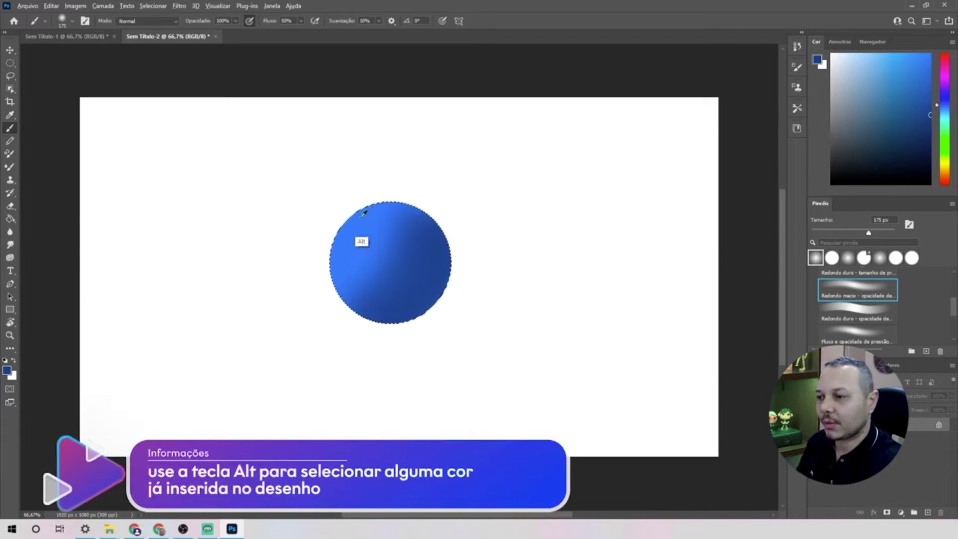
{"action": "left_click", "coordinate": [348, 231], "text": "alt"}
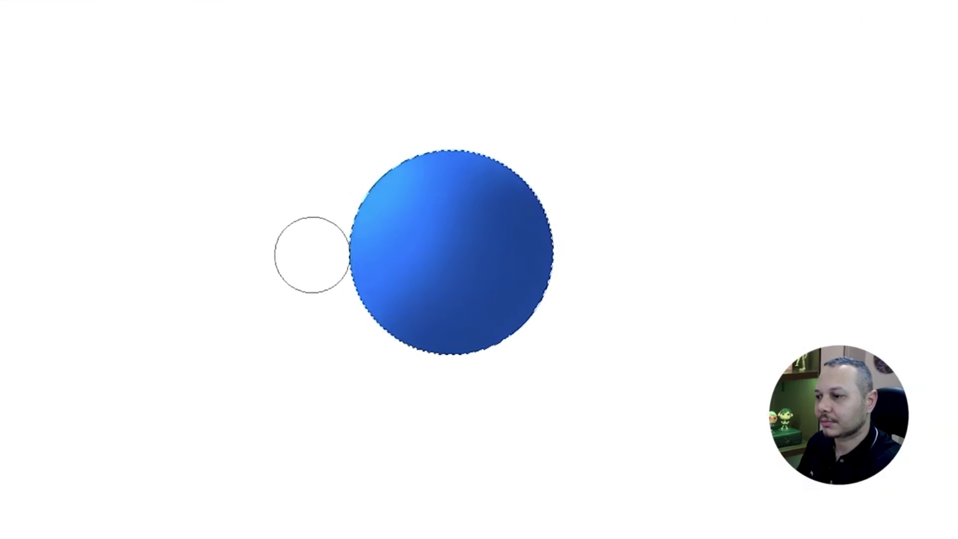
{"action": "mouse_move", "coordinate": [309, 252]}
{"action": "left_mouse_down"}
{"action": "mouse_move", "coordinate": [388, 184]}
{"action": "mouse_move", "coordinate": [414, 135]}
{"action": "mouse_move", "coordinate": [342, 229]}
{"action": "mouse_move", "coordinate": [378, 214]}
{"action": "mouse_move", "coordinate": [409, 145]}
{"action": "mouse_move", "coordinate": [313, 255]}
{"action": "mouse_move", "coordinate": [398, 192]}
{"action": "mouse_move", "coordinate": [406, 166]}
{"action": "mouse_move", "coordinate": [299, 264]}
{"action": "mouse_move", "coordinate": [413, 180]}
{"action": "mouse_move", "coordinate": [291, 279]}
{"action": "left_mouse_up"}
- Build light blue highlights across the circle's upper left, centre and lower left using sampled blues
{"action": "mouse_move", "coordinate": [513, 214]}
{"action": "left_mouse_down"}
{"action": "mouse_move", "coordinate": [441, 146]}
{"action": "mouse_move", "coordinate": [305, 253]}
{"action": "mouse_move", "coordinate": [464, 197]}
{"action": "left_mouse_up"}
{"action": "key", "text": "alt"}
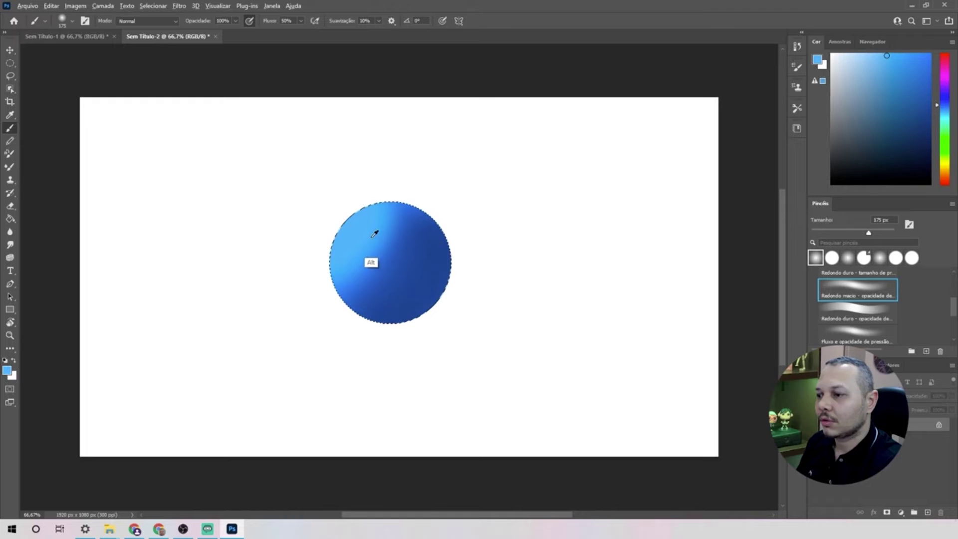
{"action": "left_click", "coordinate": [373, 235], "text": "alt"}
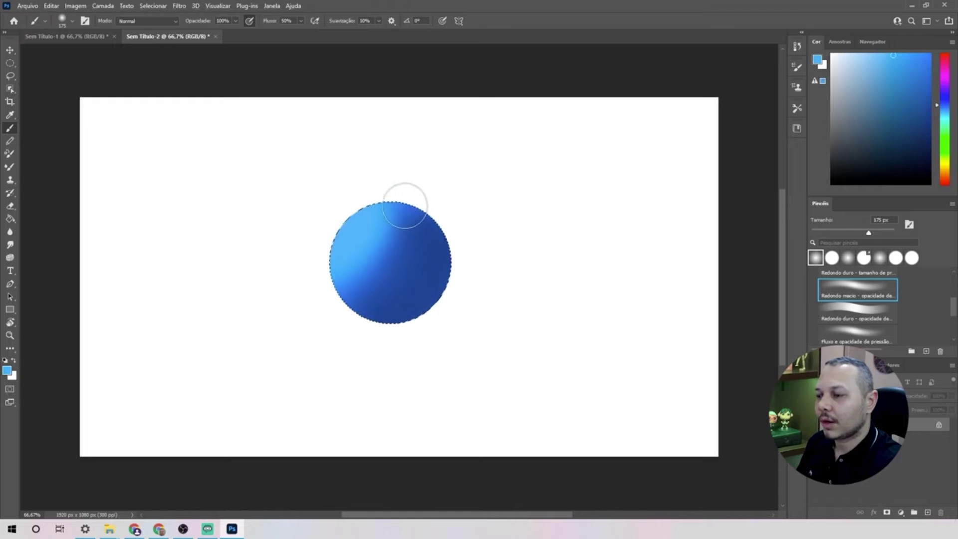
{"action": "left_click_drag", "start_coordinate": [398, 240], "coordinate": [360, 284]}
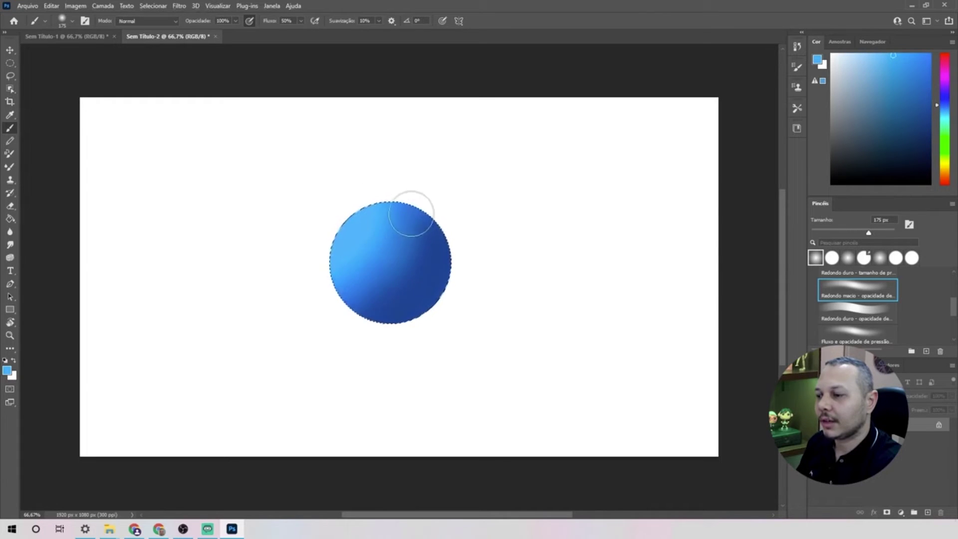
{"action": "left_click_drag", "start_coordinate": [394, 251], "coordinate": [335, 290]}
{"action": "left_click", "coordinate": [439, 248], "text": "alt"}
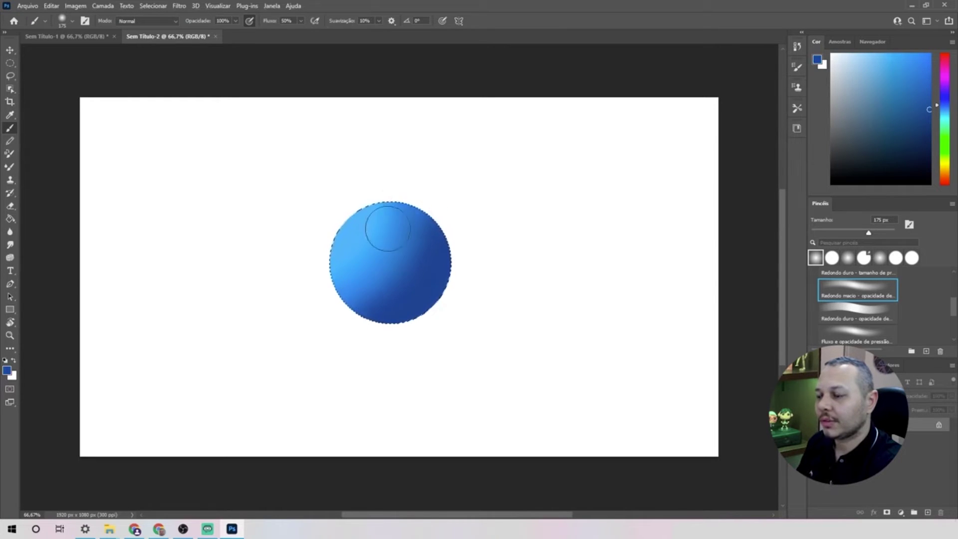
{"action": "left_click_drag", "start_coordinate": [396, 234], "coordinate": [344, 289]}
{"action": "left_click", "coordinate": [371, 236], "text": "alt"}
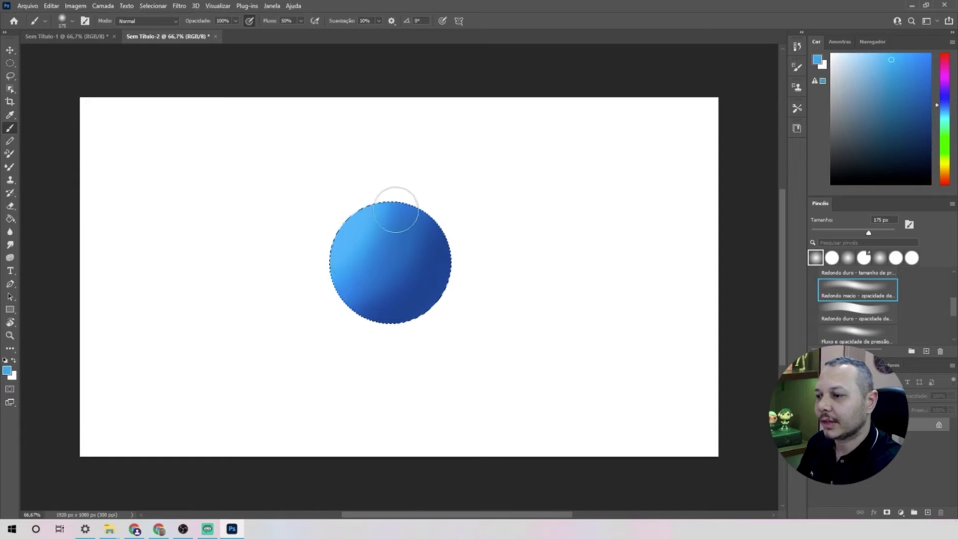
{"action": "left_click_drag", "start_coordinate": [383, 245], "coordinate": [375, 253]}
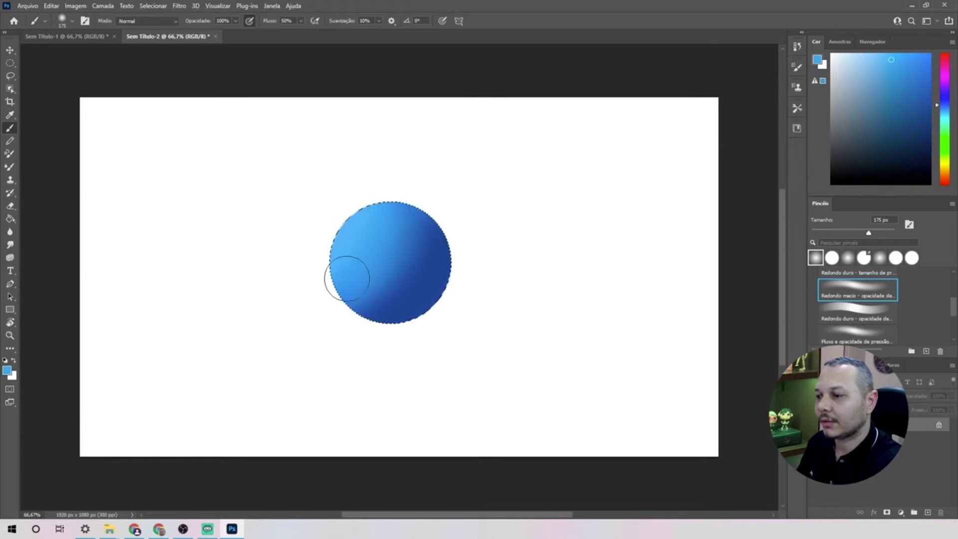
{"action": "left_click_drag", "start_coordinate": [404, 204], "coordinate": [352, 307]}
- Deepen shadows on the sphere's right and lower edges and brighten its top centre
{"action": "left_click", "coordinate": [372, 229], "text": "alt"}
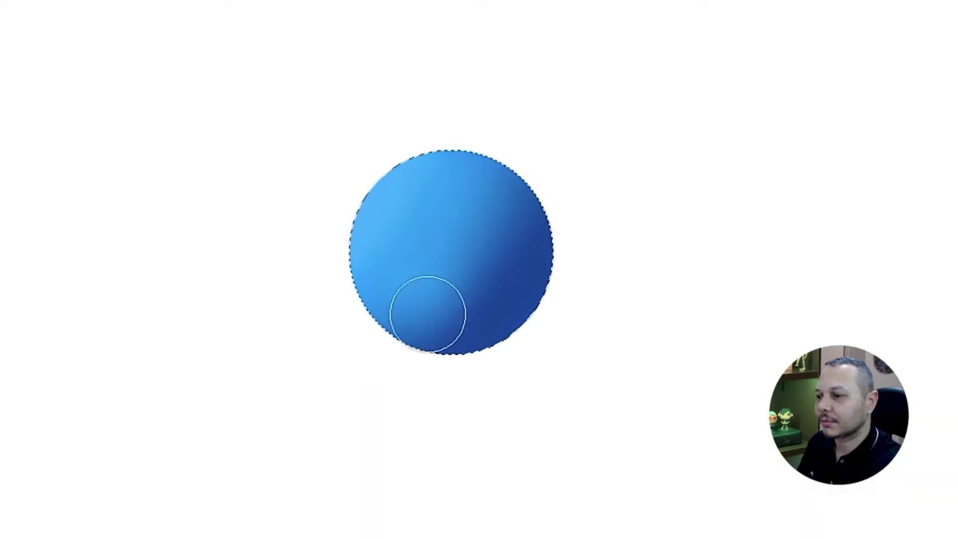
{"action": "left_click_drag", "start_coordinate": [507, 208], "coordinate": [514, 229]}
{"action": "left_click_drag", "start_coordinate": [417, 311], "coordinate": [432, 293]}
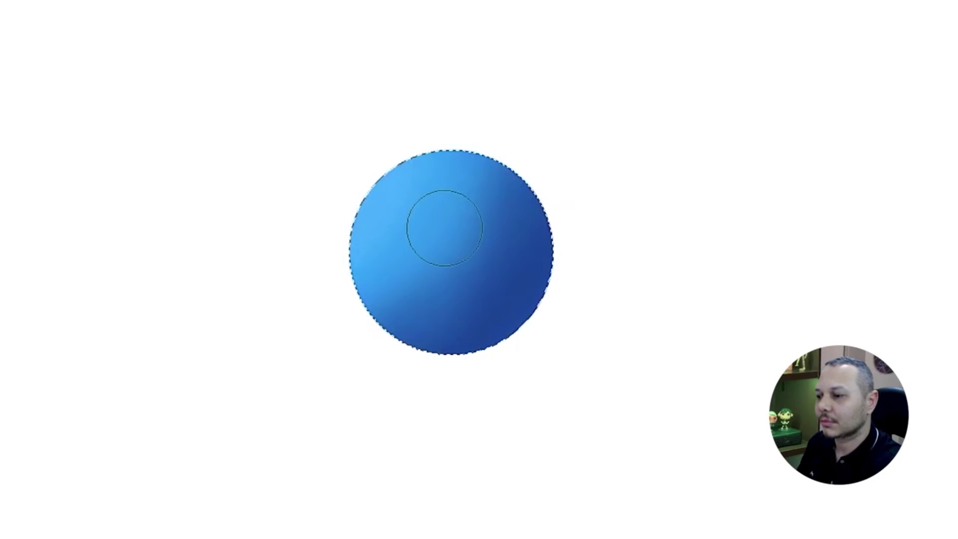
{"action": "left_click_drag", "start_coordinate": [508, 191], "coordinate": [496, 244]}
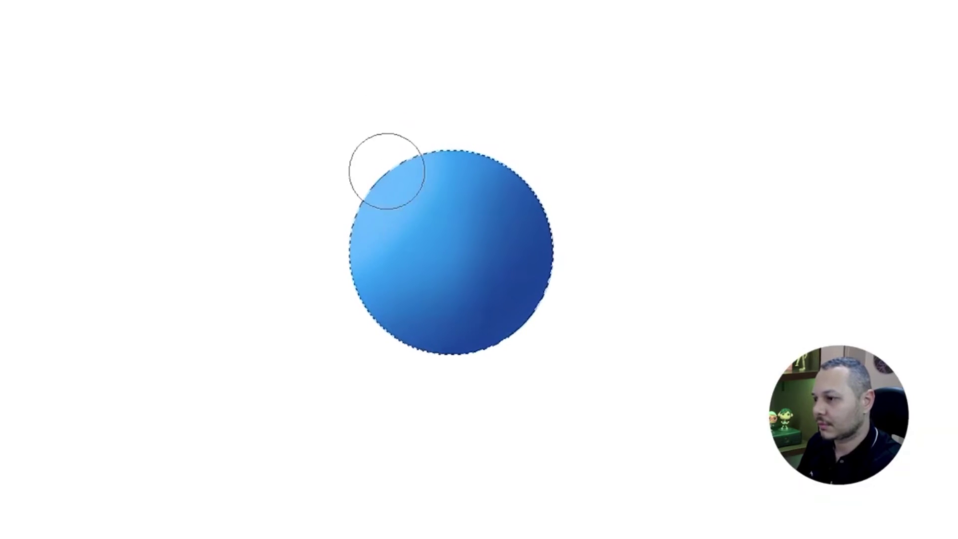
{"action": "left_click_drag", "start_coordinate": [427, 164], "coordinate": [352, 231]}
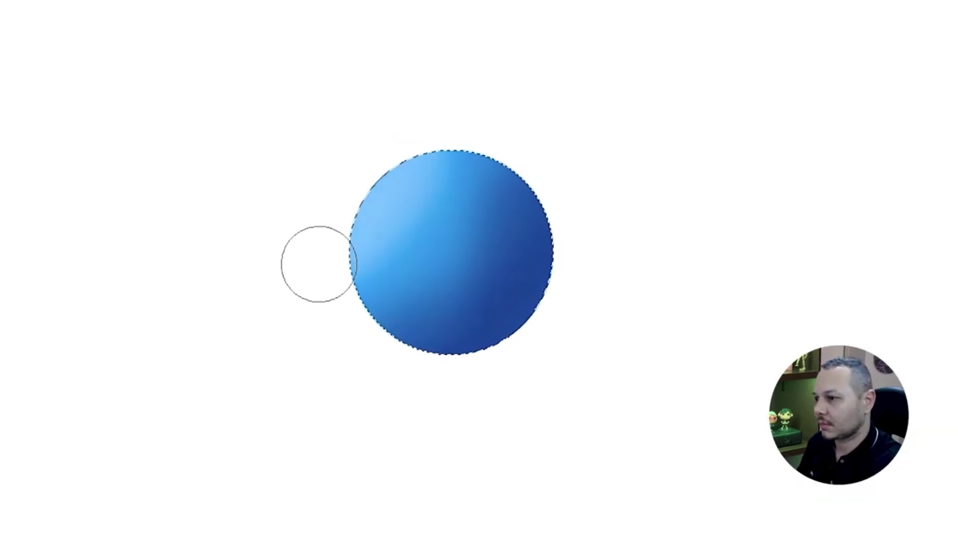
{"action": "left_click", "coordinate": [432, 178], "text": "alt"}
{"action": "mouse_move", "coordinate": [423, 213]}
{"action": "left_mouse_down"}
{"action": "mouse_move", "coordinate": [489, 171]}
{"action": "mouse_move", "coordinate": [463, 250]}
{"action": "mouse_move", "coordinate": [498, 270]}
{"action": "left_mouse_up"}
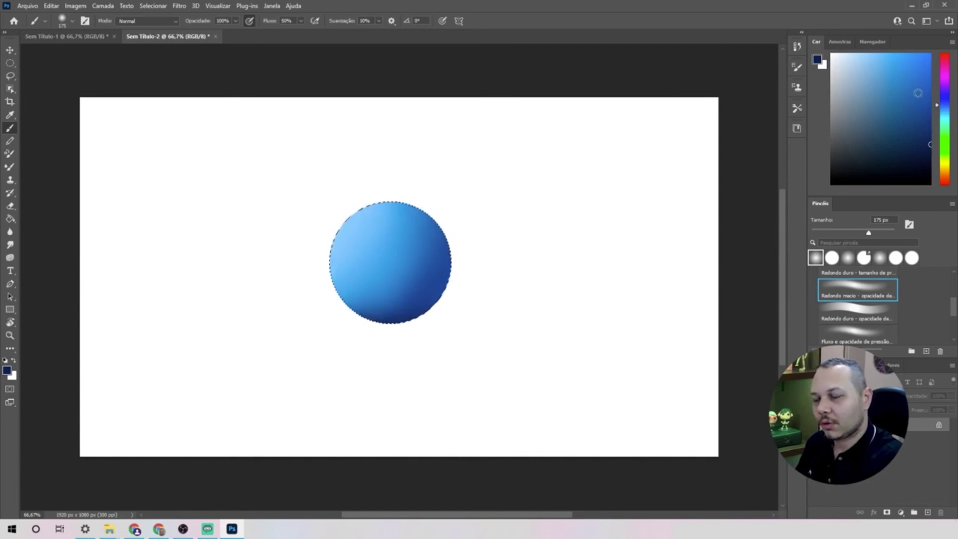
- Set the foreground colour to yellow with the Color panel's hue slider and colour field
{"action": "left_click", "coordinate": [945, 165]}
{"action": "left_click", "coordinate": [930, 54]}
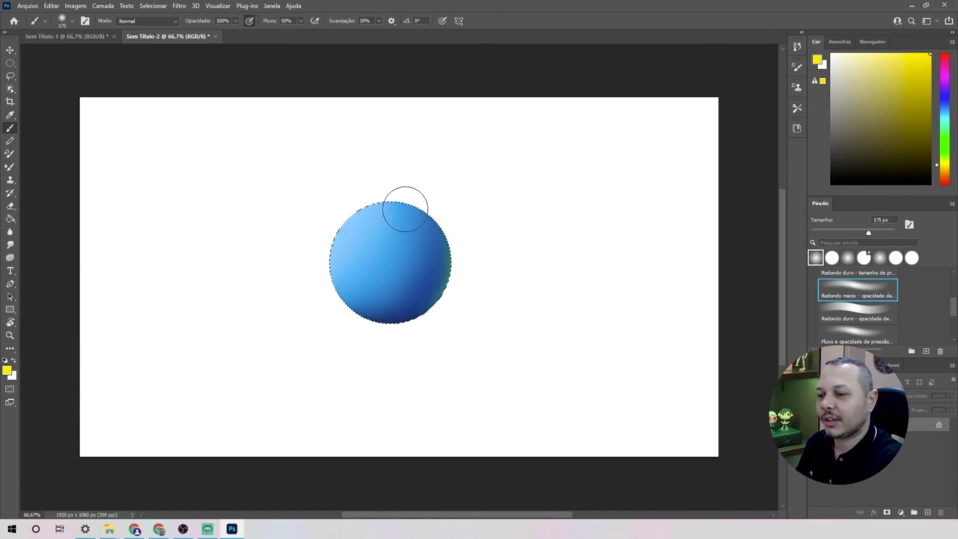
- Deselect the circle with Selecionar > Cancelar seleção
{"action": "left_click", "coordinate": [151, 7]}
{"action": "left_click", "coordinate": [167, 25]}
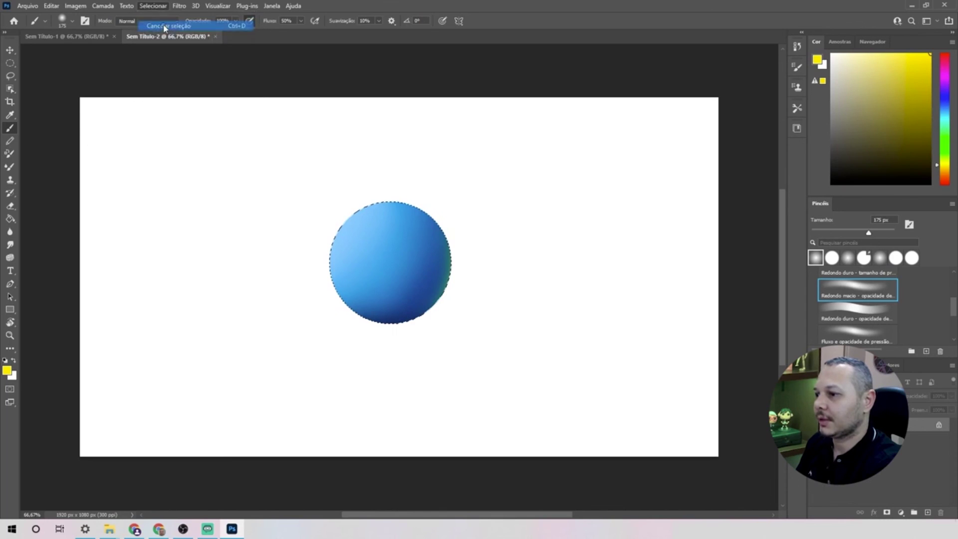